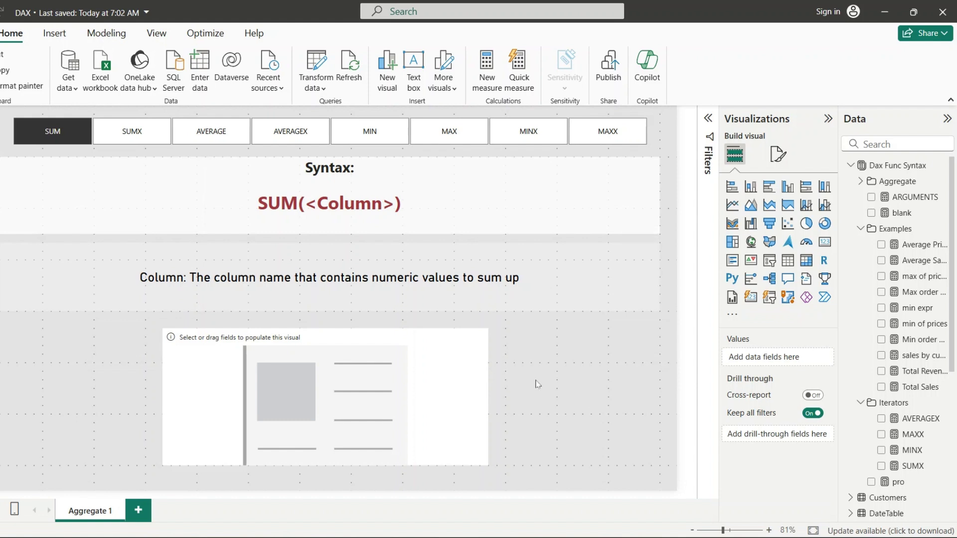
Step: Open the Total Sales measure to review its SUM formula, and add the measure to the empty card
click(900, 389)
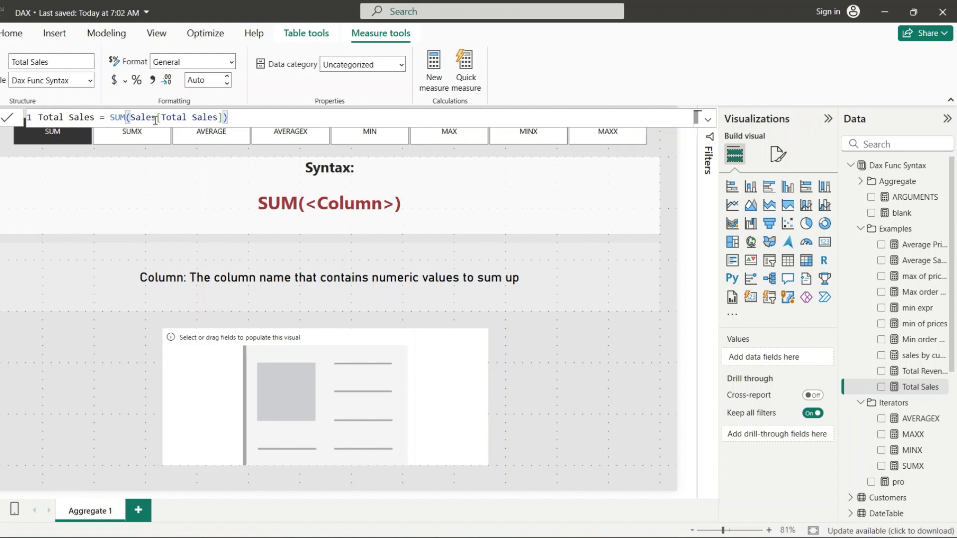
drag(156, 119, 223, 119)
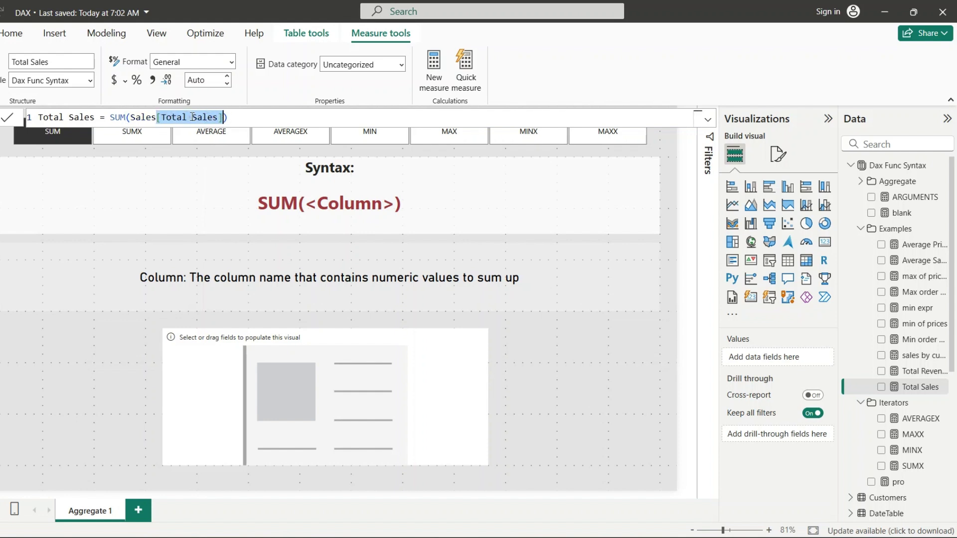
click(112, 118)
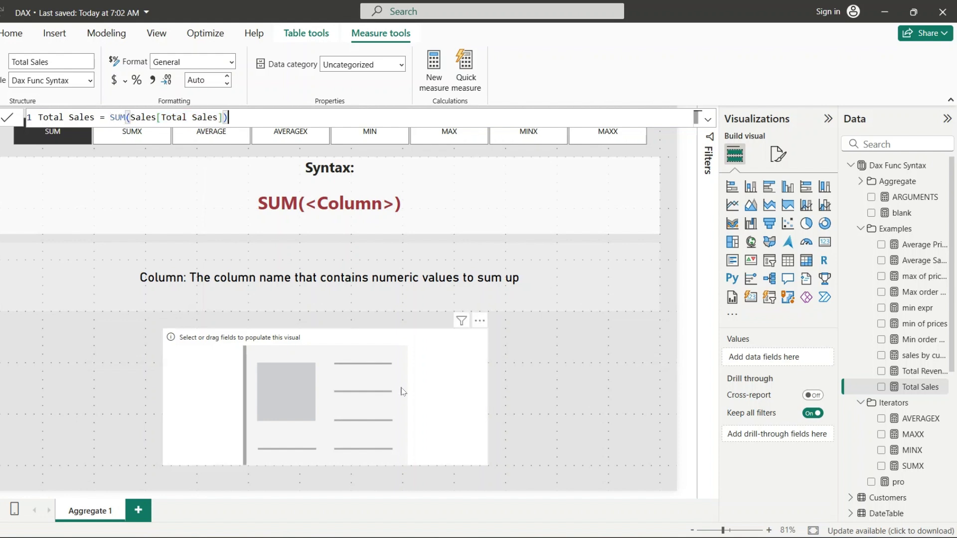
click(436, 397)
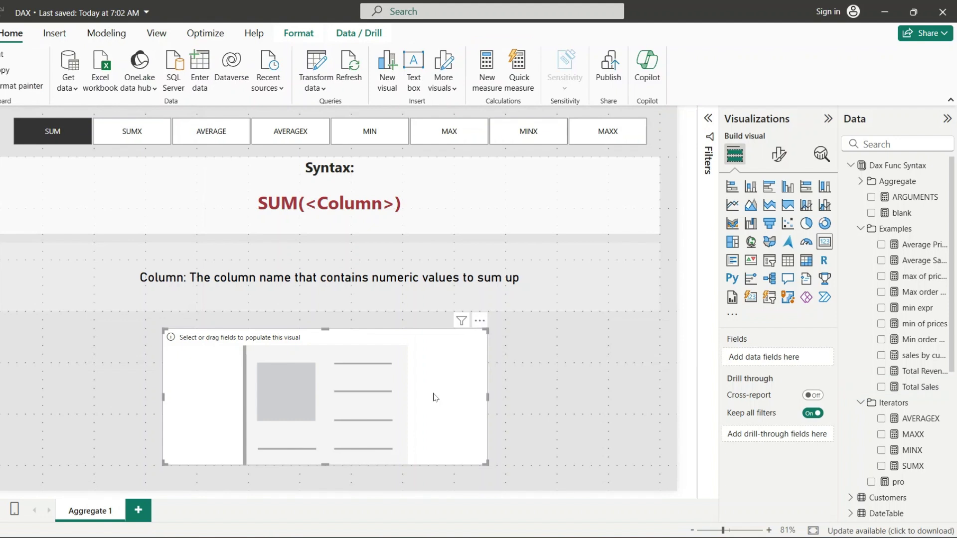
click(881, 388)
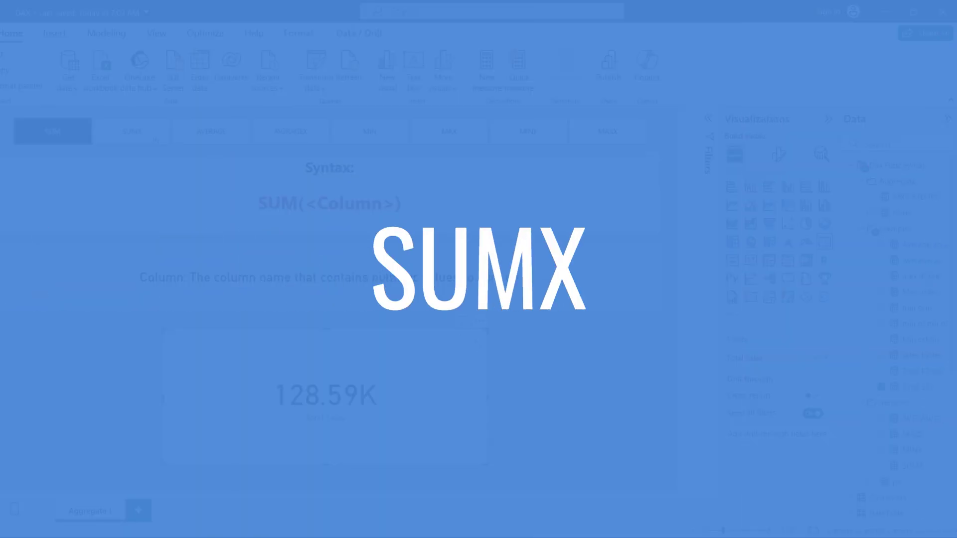
Step: Select SUMX in the function slicer and examine the Total Revenue formula alongside the Sales table's data
click(152, 139)
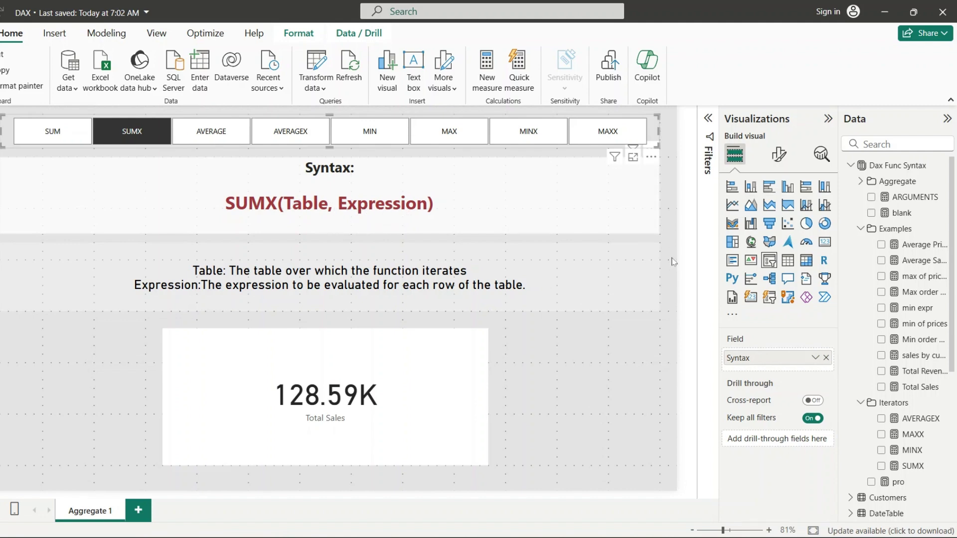
click(913, 372)
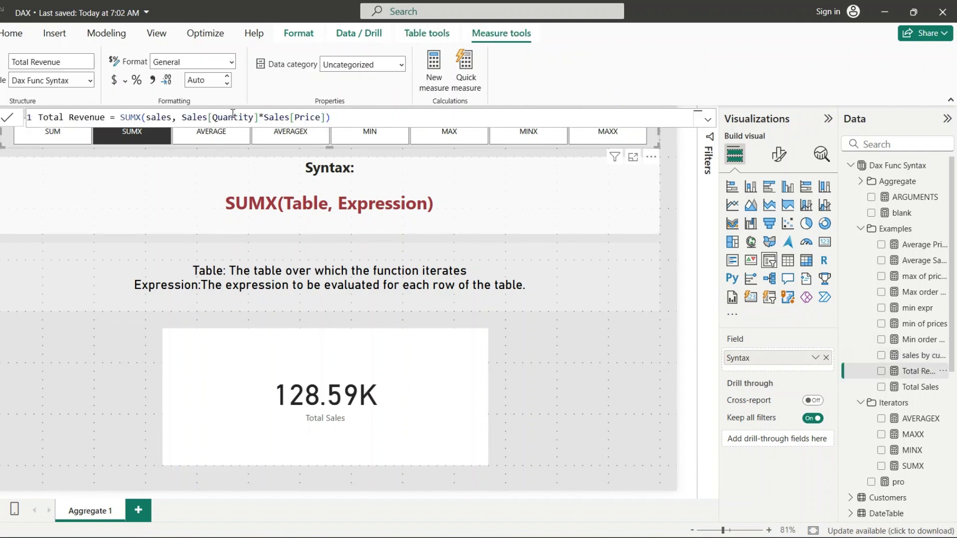
drag(120, 118, 141, 118)
click(146, 118)
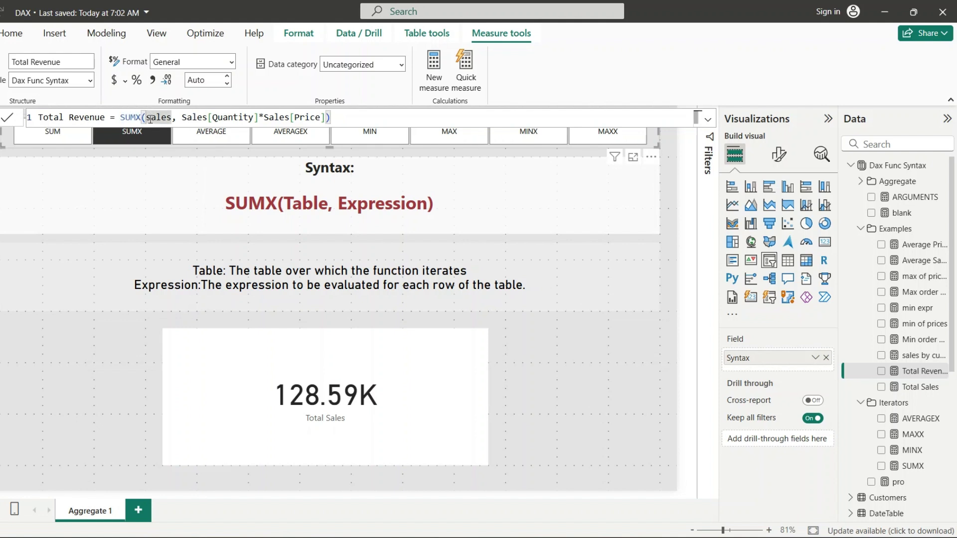
drag(147, 118, 326, 118)
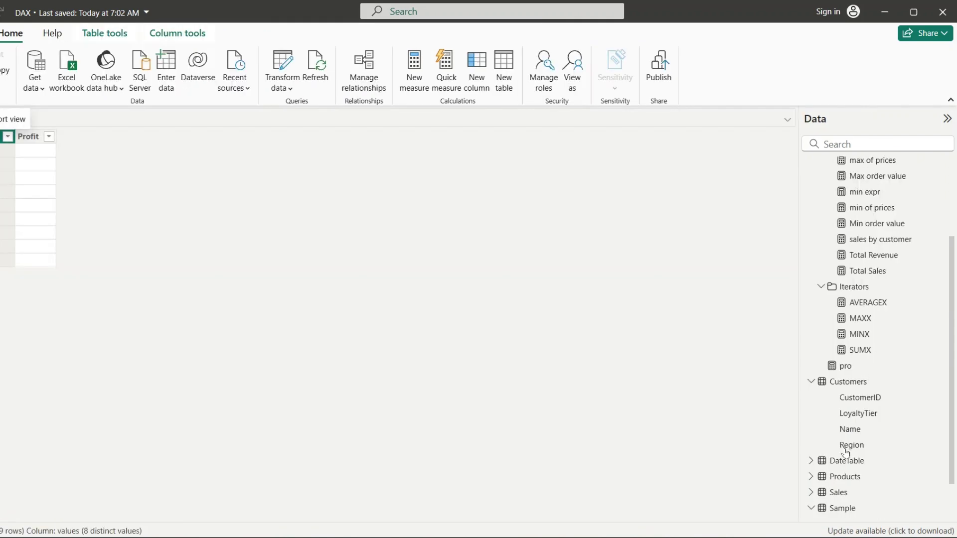
click(839, 493)
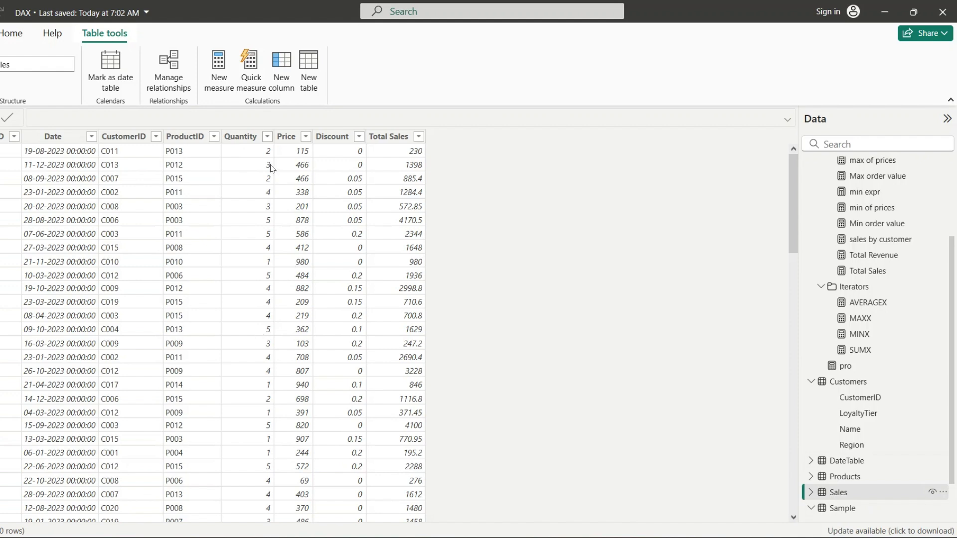
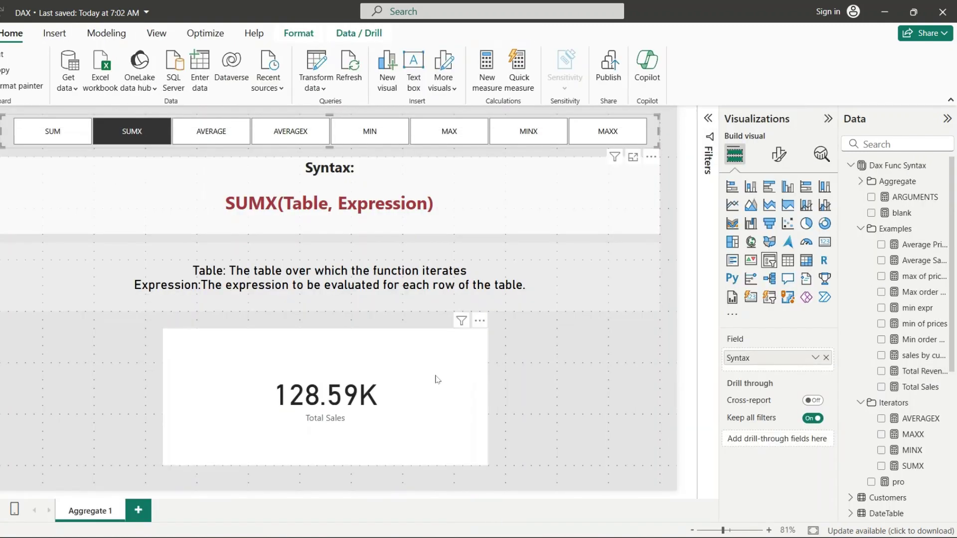
Step: Replace Total Sales with Total Revenue in the card and move the card to the left half of the report page
click(826, 358)
click(882, 372)
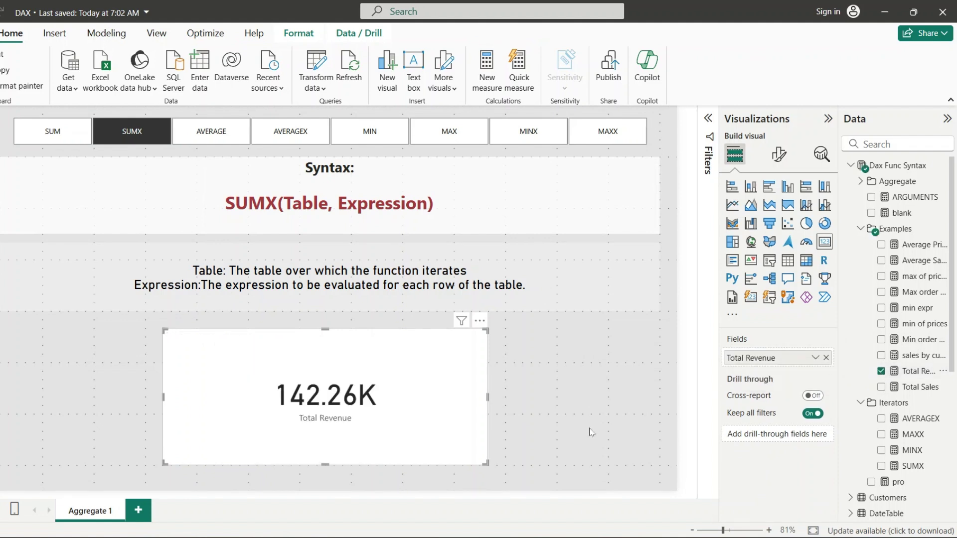
drag(423, 436, 270, 437)
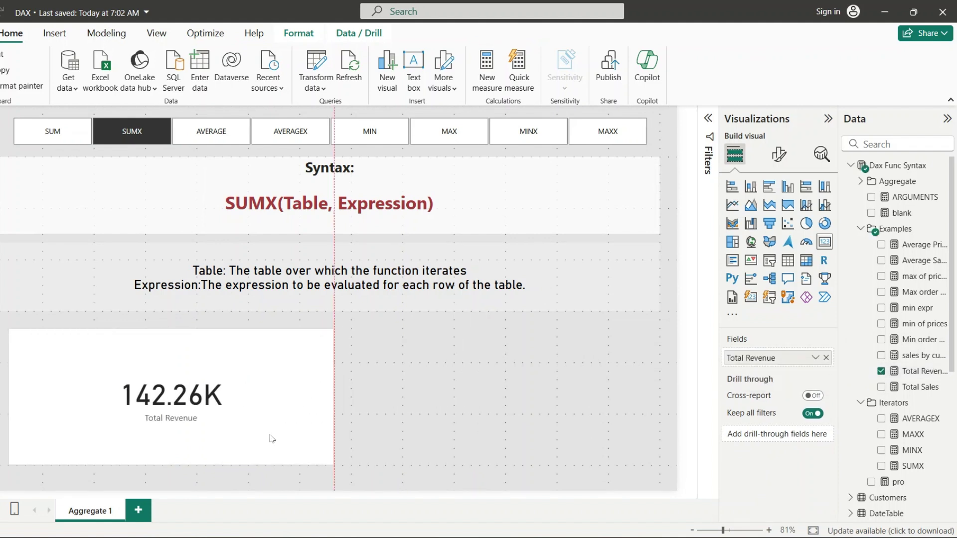
Step: Add a table visual beside the card showing CustomerID from Sales and the Total Revenue measure
click(397, 441)
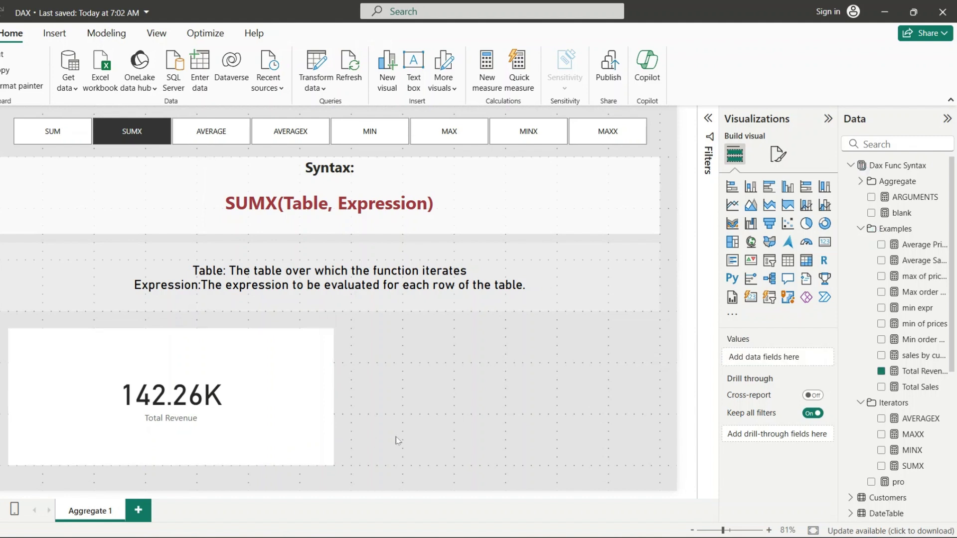
click(784, 260)
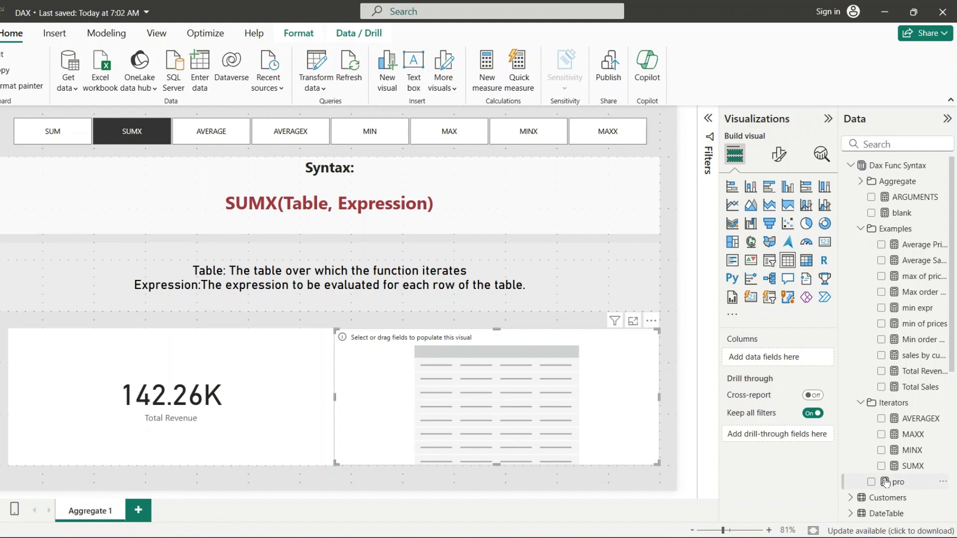
scroll(850, 479, down, 5)
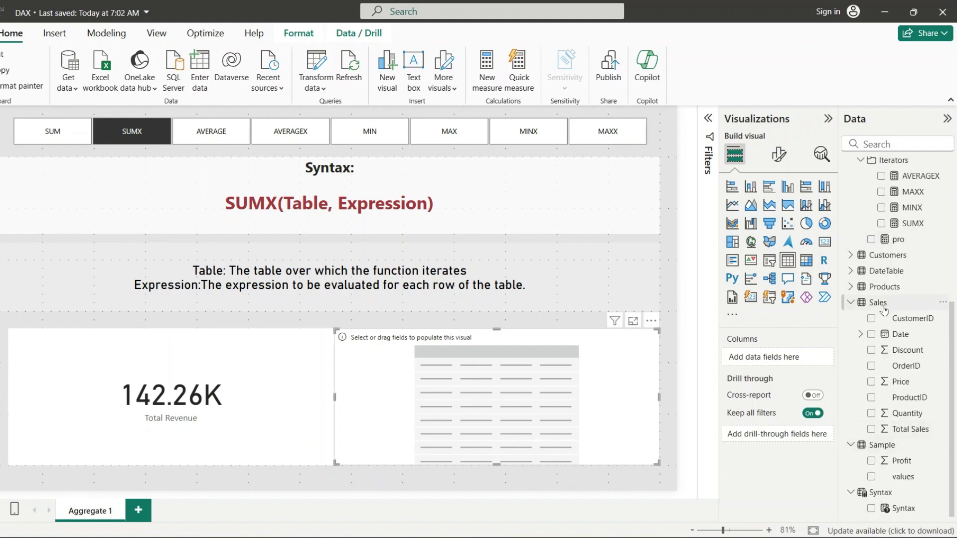
click(872, 319)
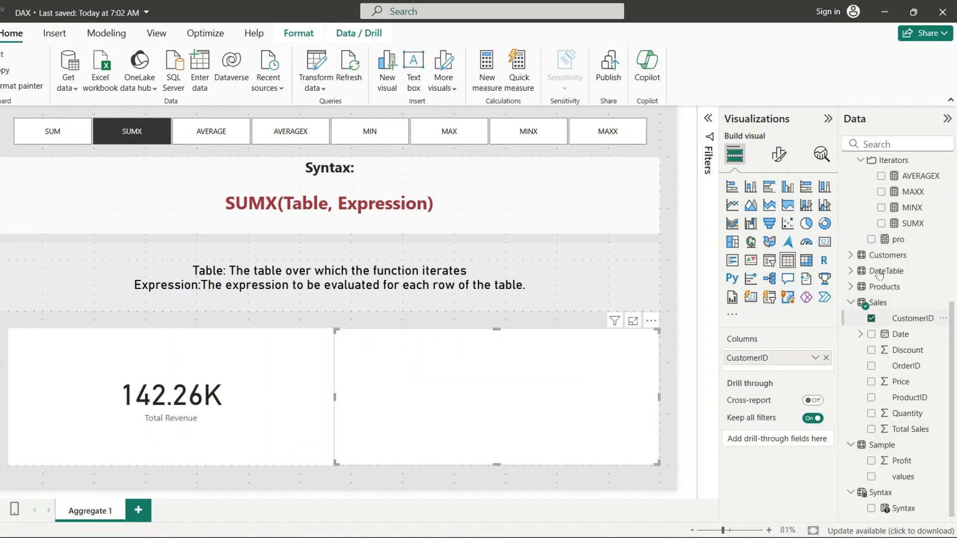
scroll(881, 223, up, 1)
scroll(881, 222, up, 3)
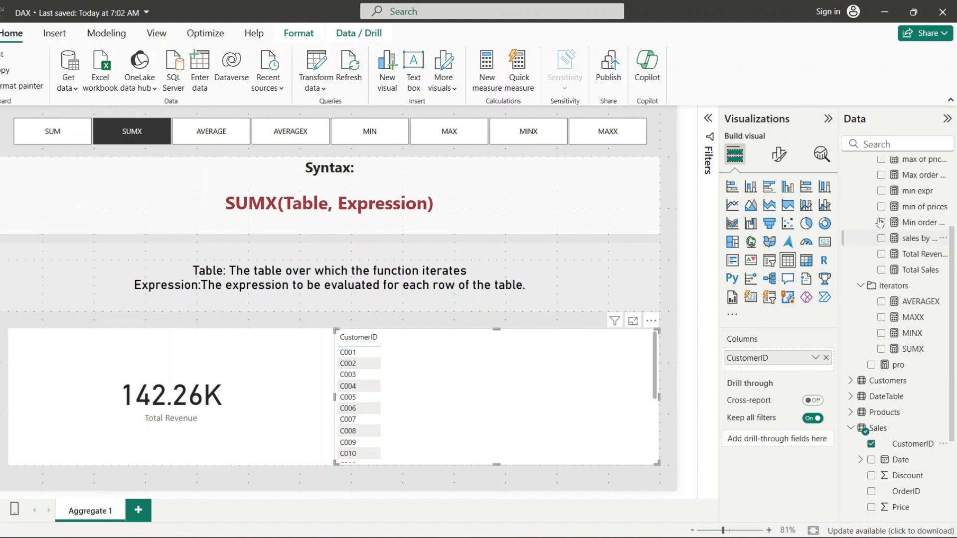
click(882, 255)
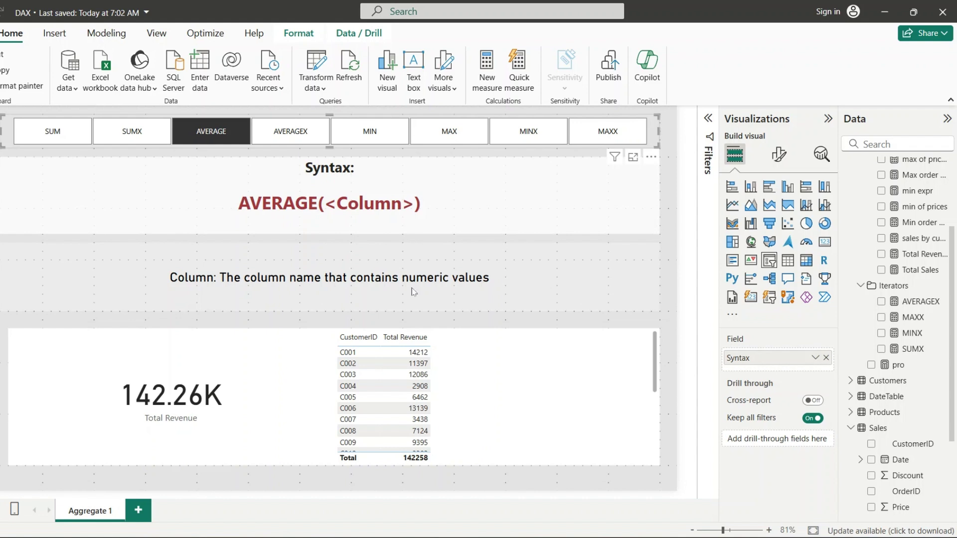
Step: Review the Average Sales measure's AVERAGE formula and replace Total Revenue with Average Sales in the card
click(273, 392)
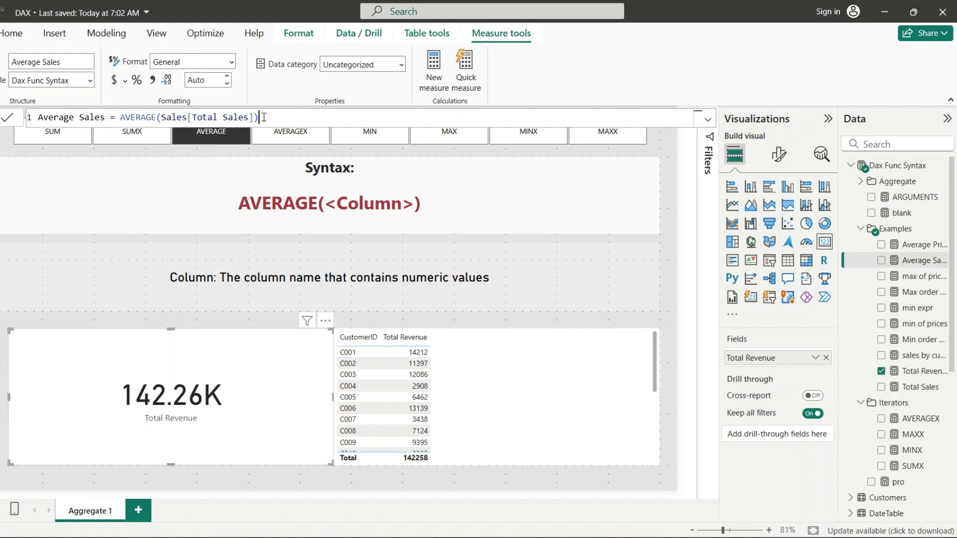
drag(258, 117, 115, 115)
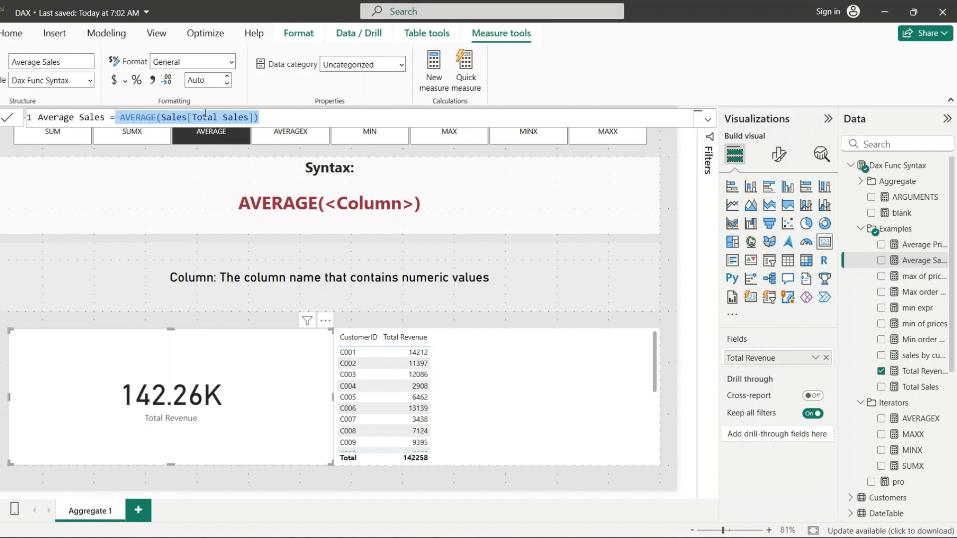
click(300, 453)
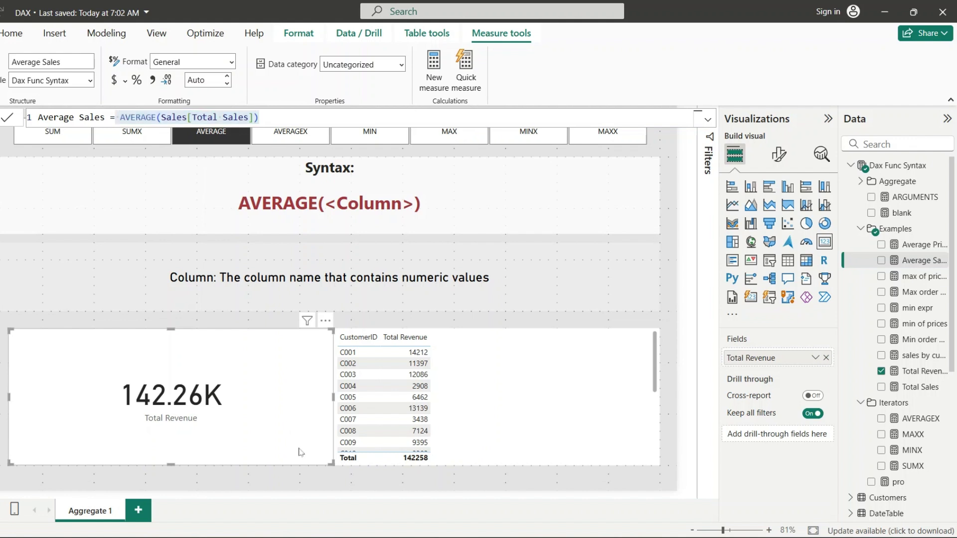
click(826, 358)
click(880, 261)
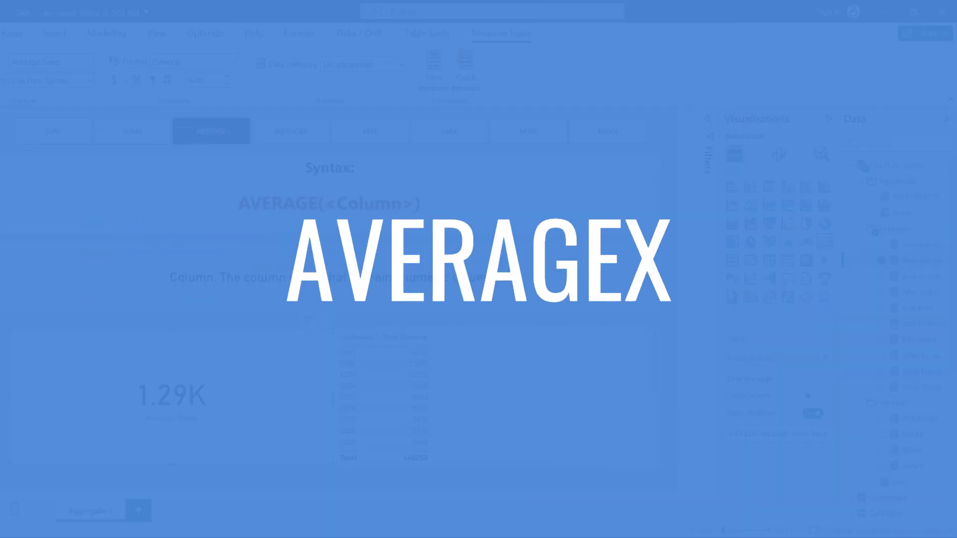
Step: Select AVERAGEX in the function slicer and replace Average Sales with the Average Price measure in the card
click(282, 128)
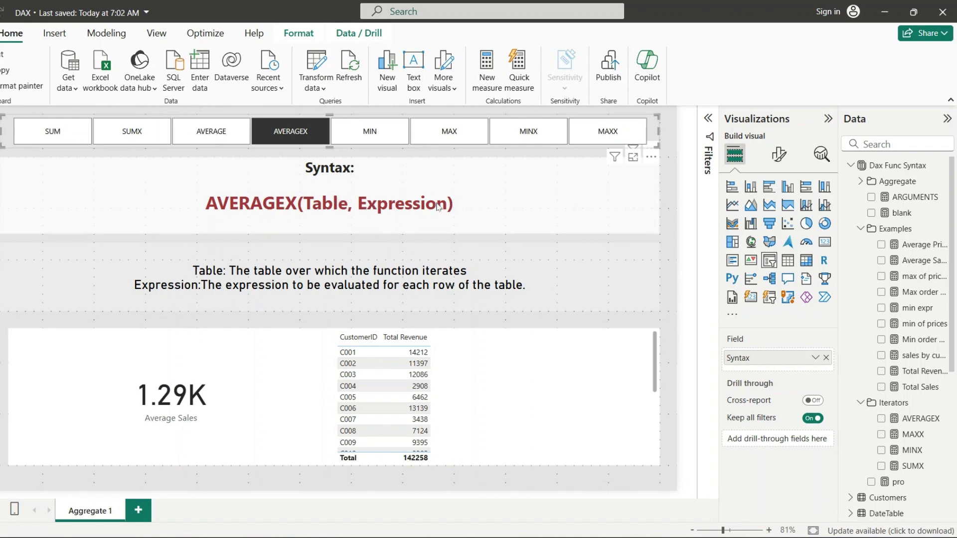
click(248, 396)
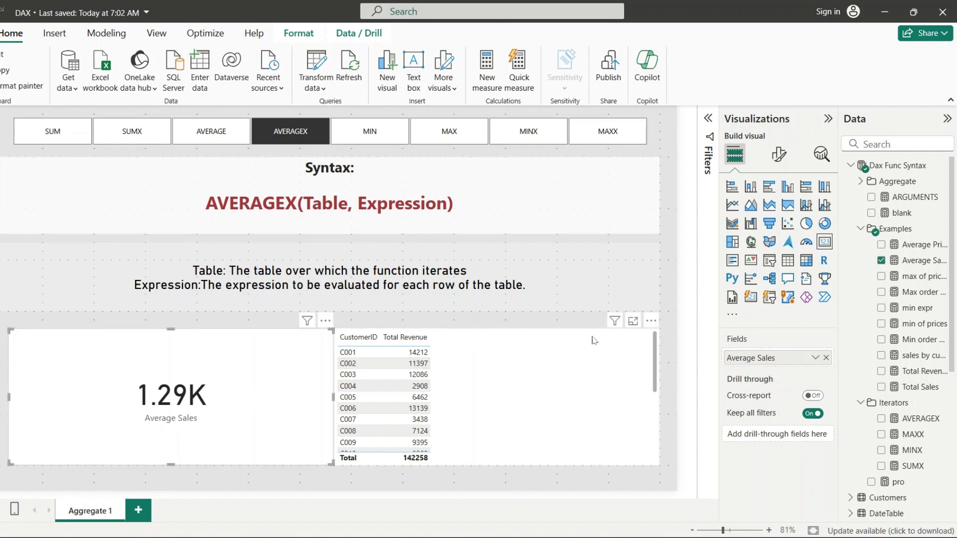
click(899, 246)
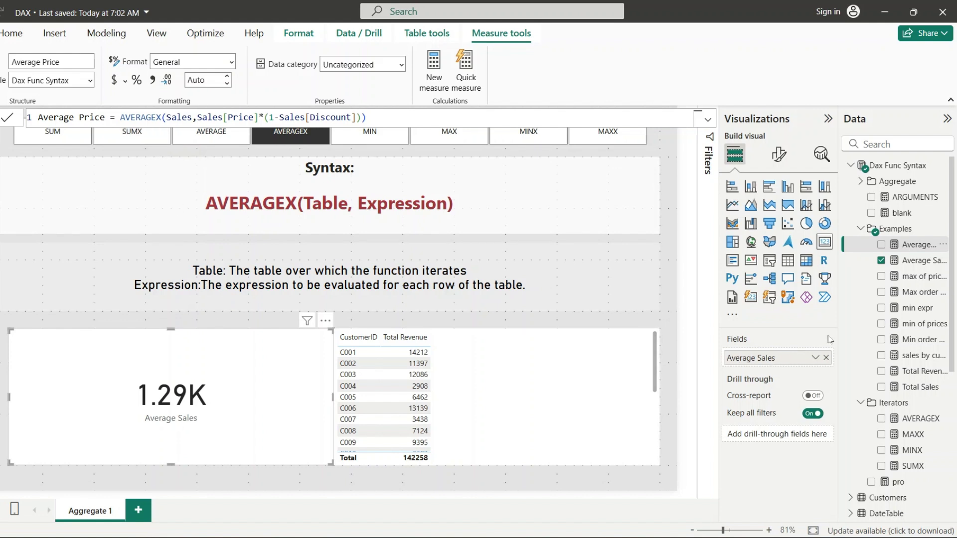
drag(824, 358, 578, 359)
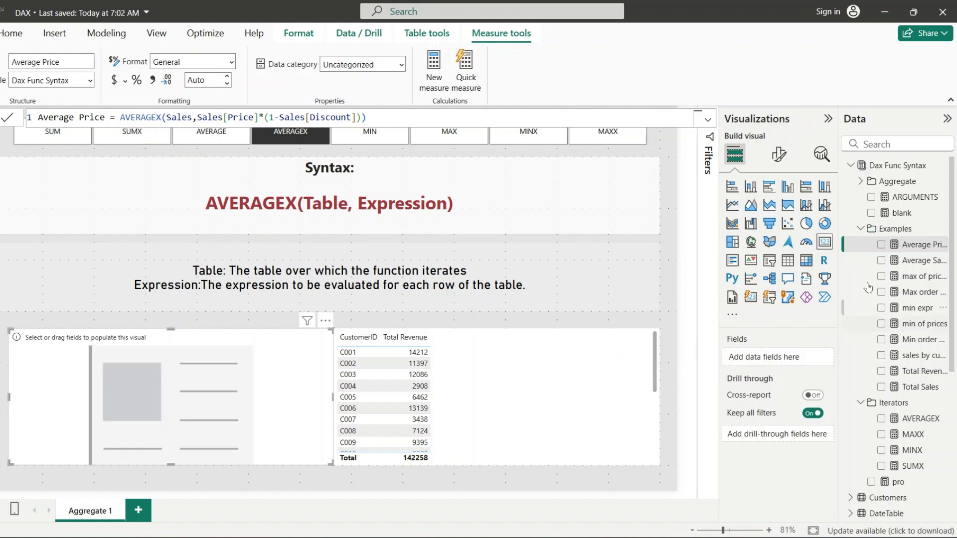
click(882, 245)
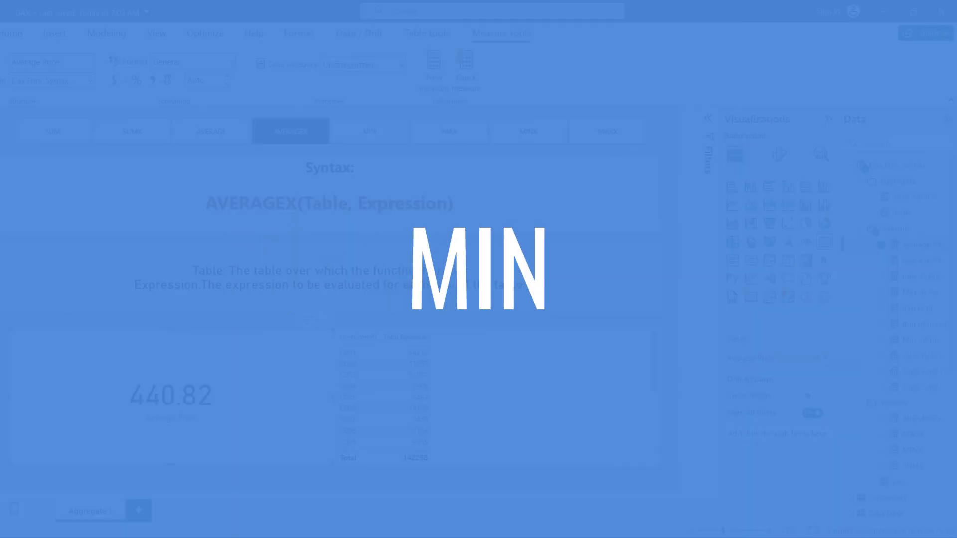
Step: Select MIN in the function slicer and examine the Min order value measure's function and column argument
click(370, 131)
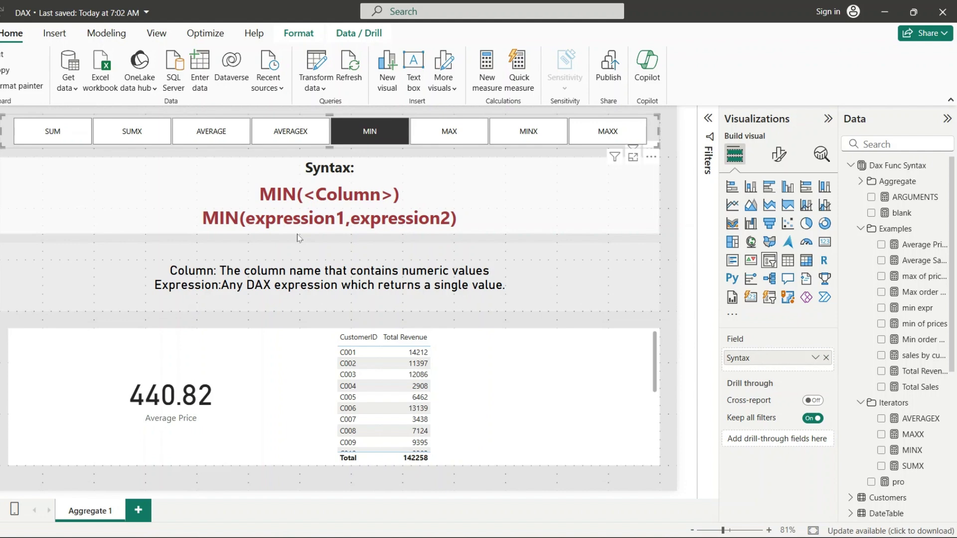
click(914, 341)
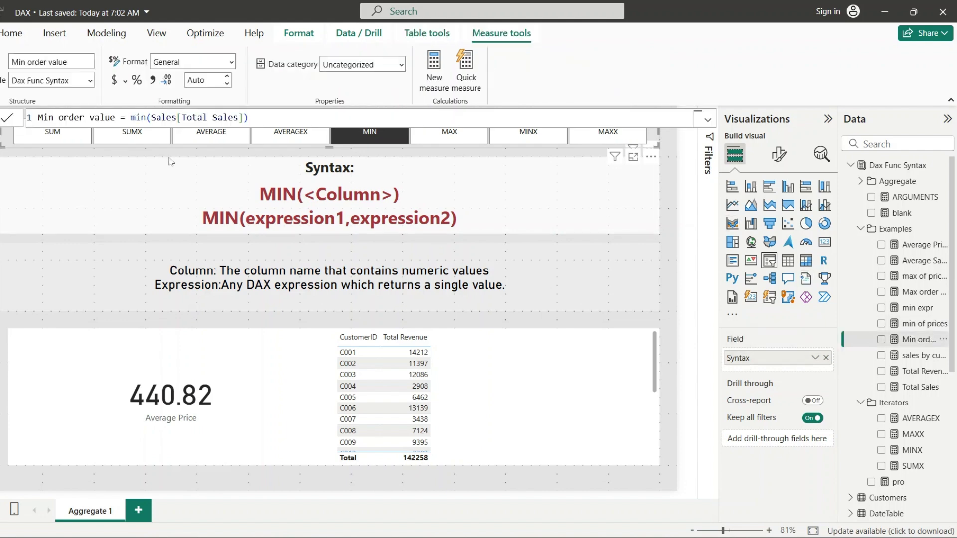
drag(125, 119, 152, 119)
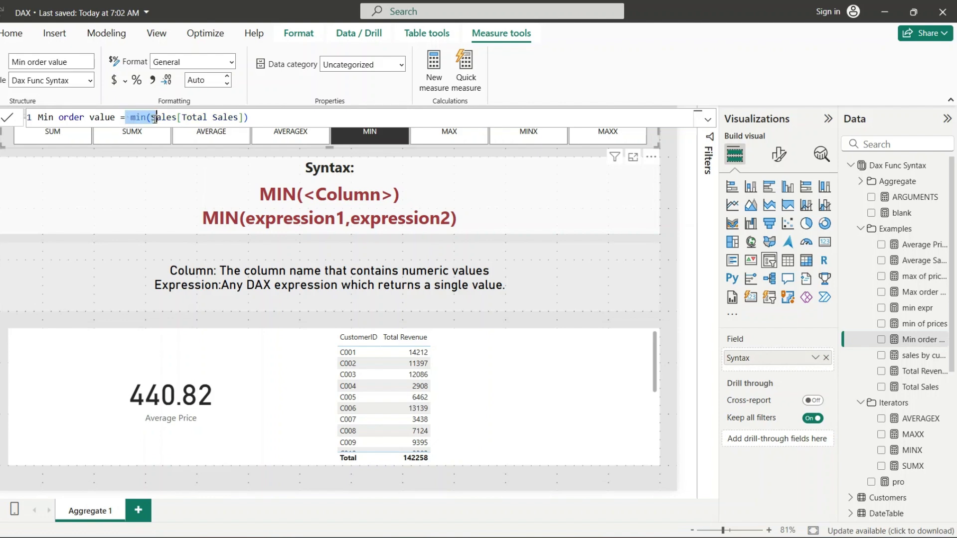
click(250, 117)
drag(249, 116, 182, 118)
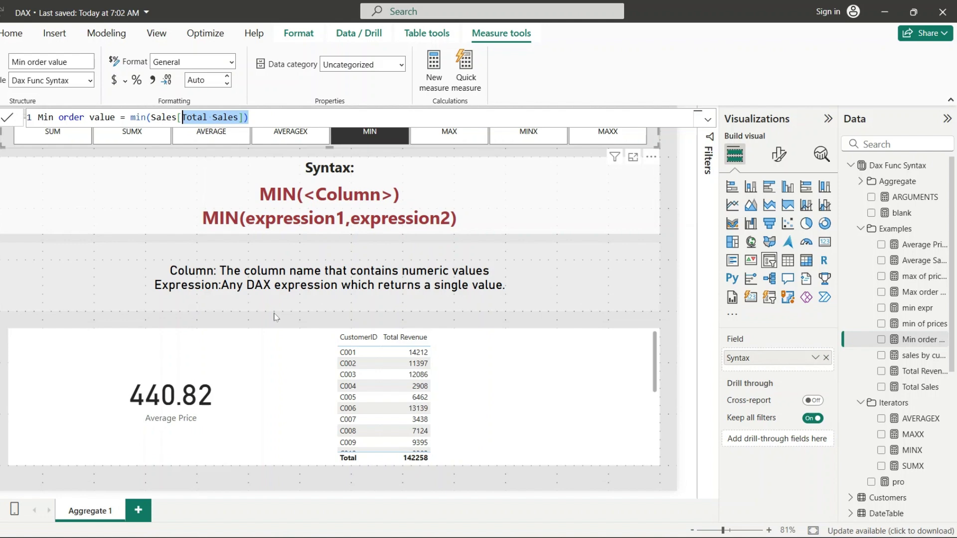
Step: Replace Average Price with the Min order value measure in the card
click(257, 374)
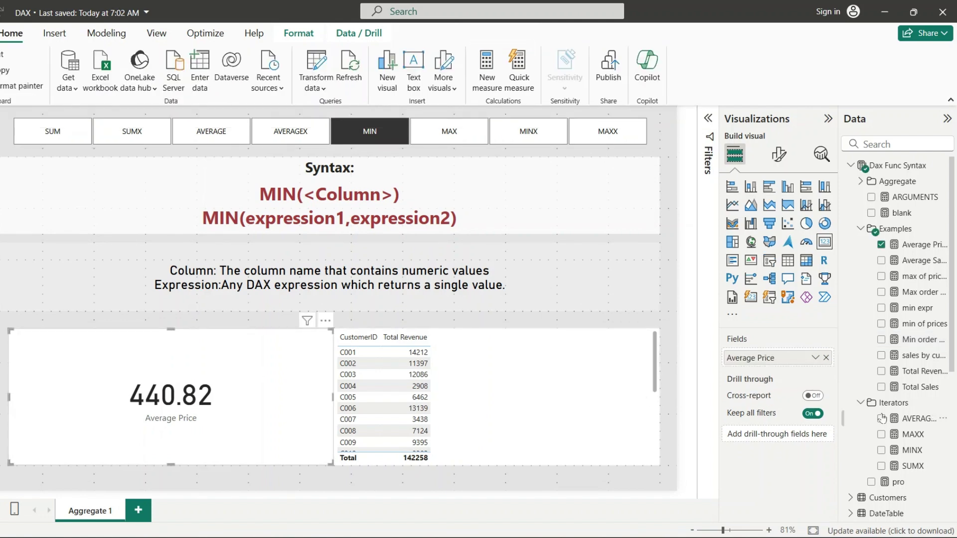
click(826, 357)
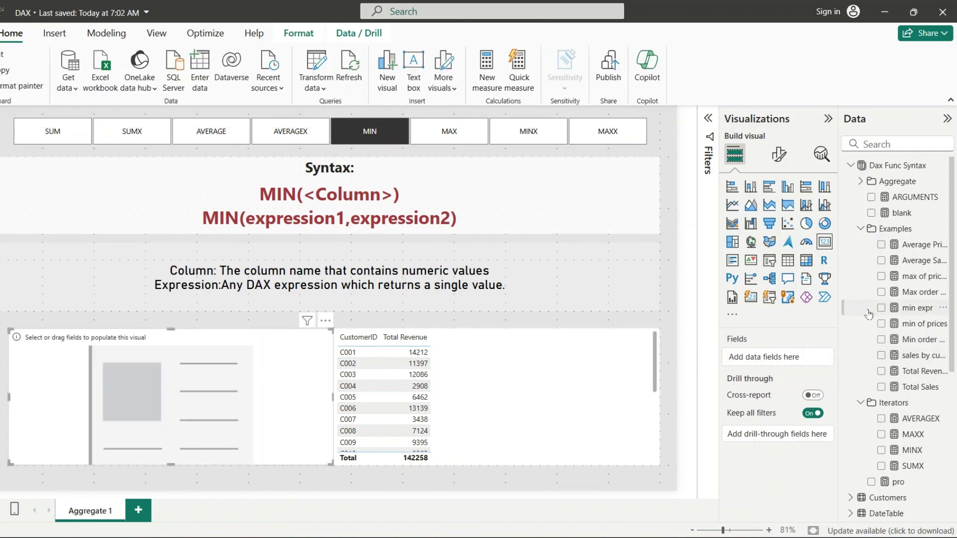
click(880, 340)
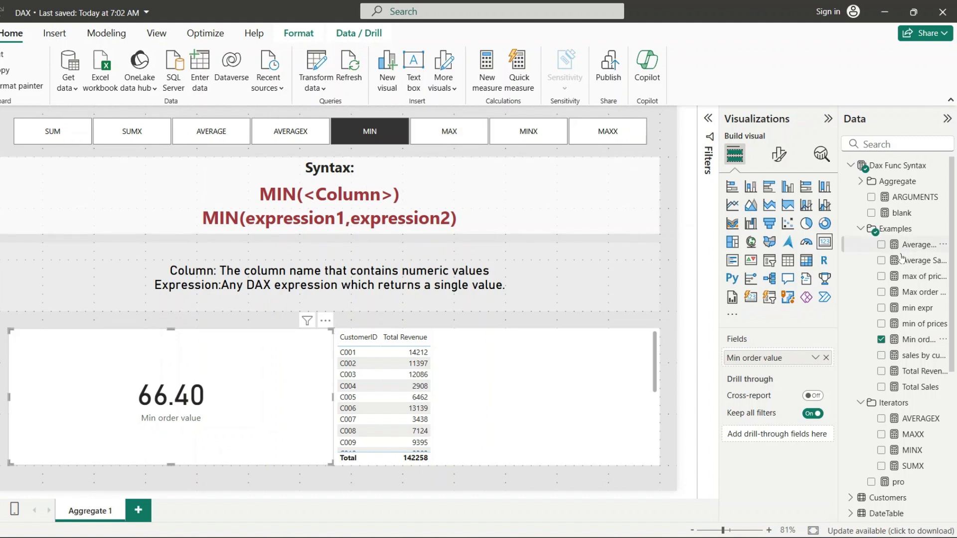
Step: Review the min expr measure's MIN function and its two expression arguments, and replace Min order value with min expr in the card
click(909, 310)
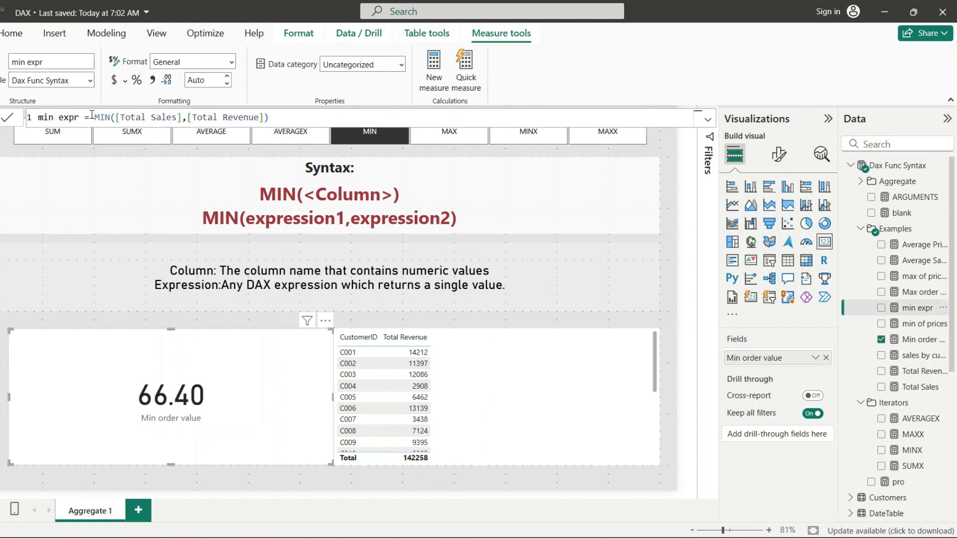
drag(90, 118, 110, 117)
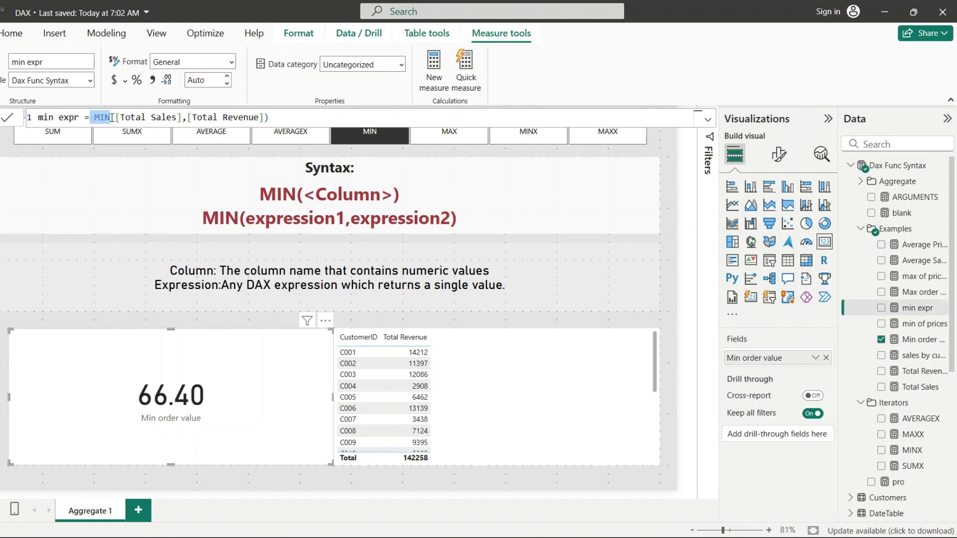
drag(115, 117, 268, 118)
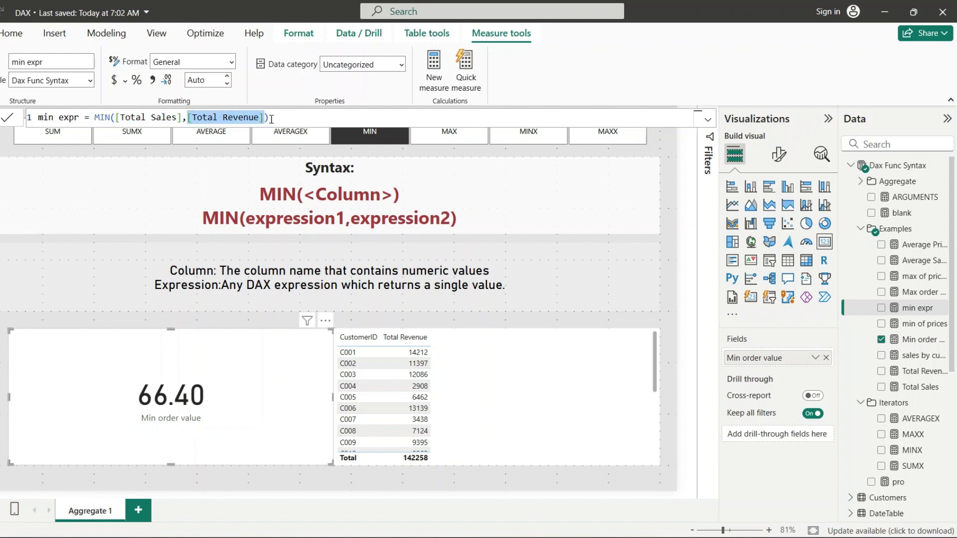
click(274, 118)
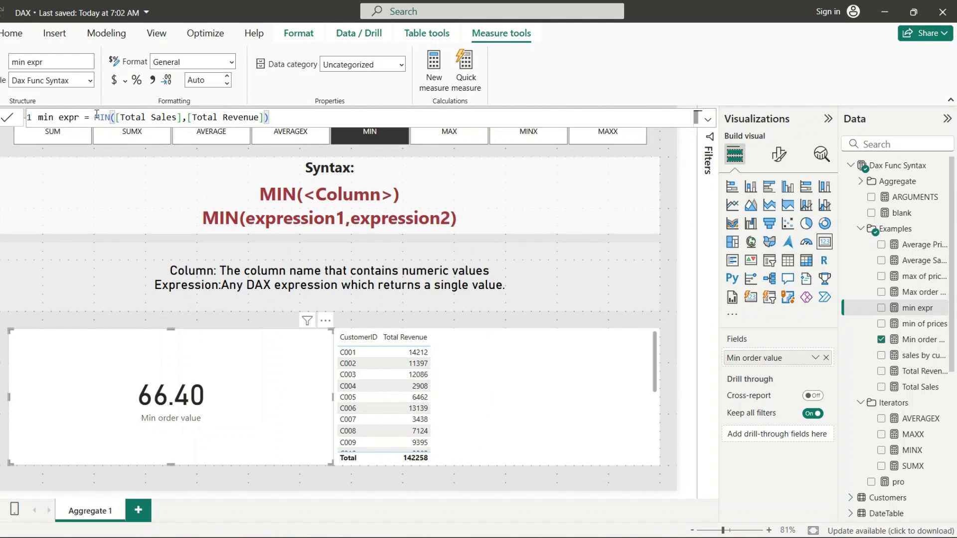
drag(91, 117, 111, 118)
click(827, 358)
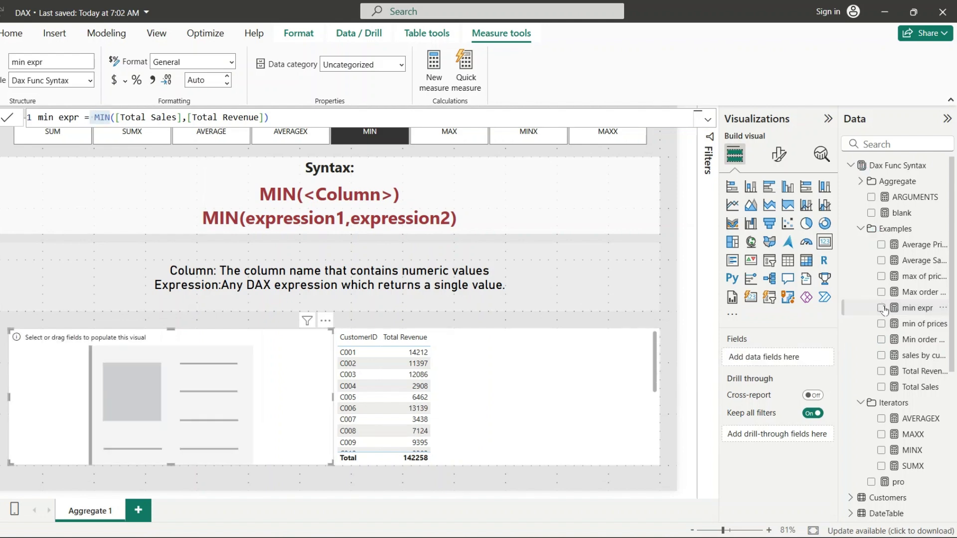
click(881, 308)
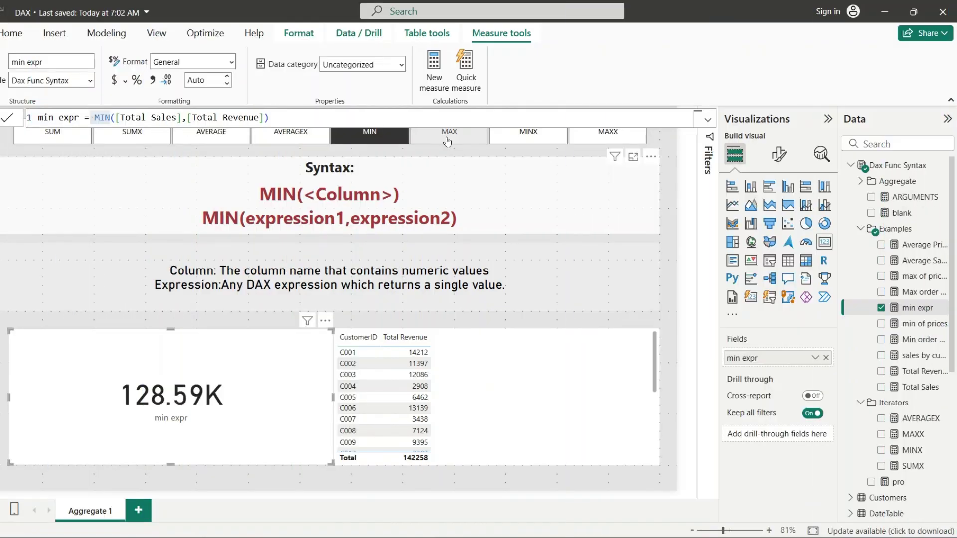
Step: Select MAX, MINX and finally MAXX in the function slicer to show each function's syntax and arguments
click(449, 131)
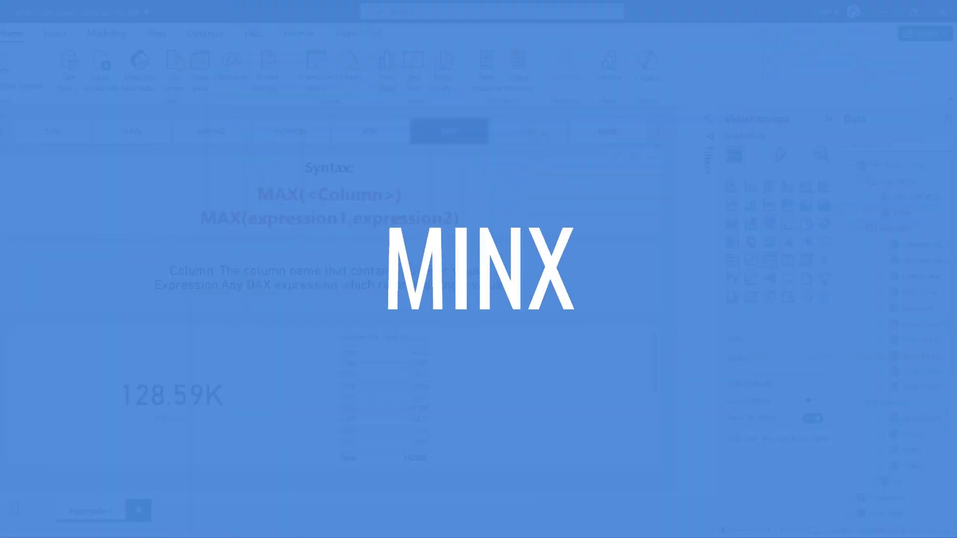
click(545, 138)
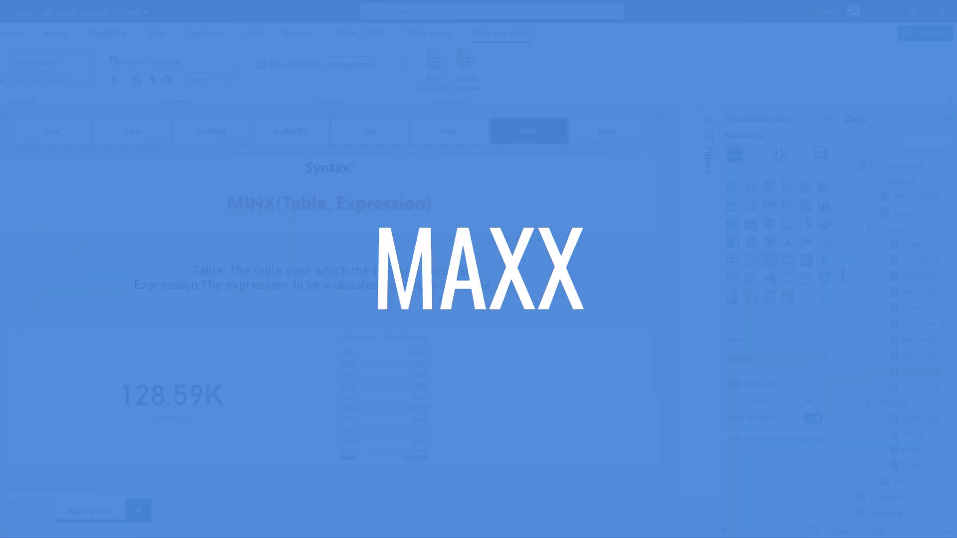
click(607, 131)
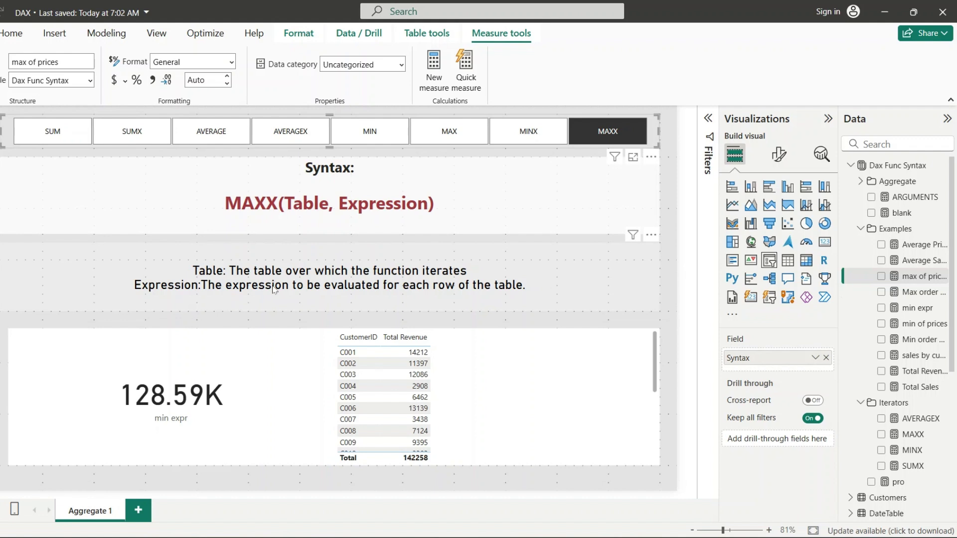
Step: Examine the max of prices measure's MAXX formula, including its Sales table argument and discounted price expression
click(914, 278)
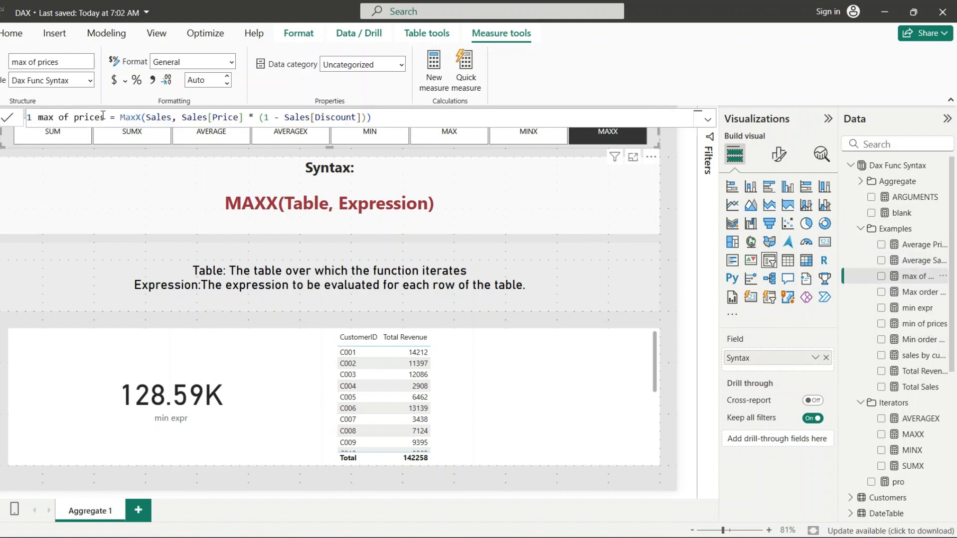
drag(146, 118, 366, 117)
click(183, 118)
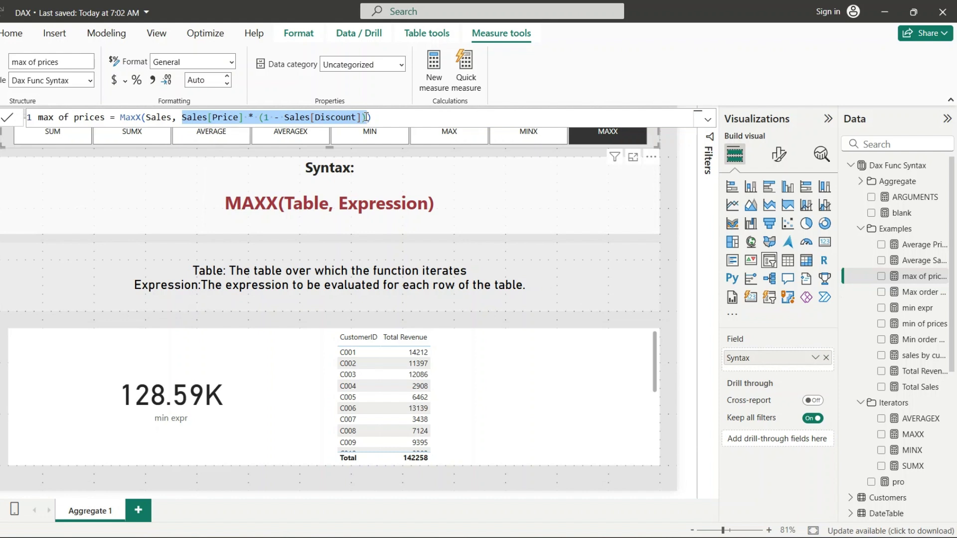
Step: Replace min expr with the max of prices measure in the card and shift the card slightly to the left
click(256, 408)
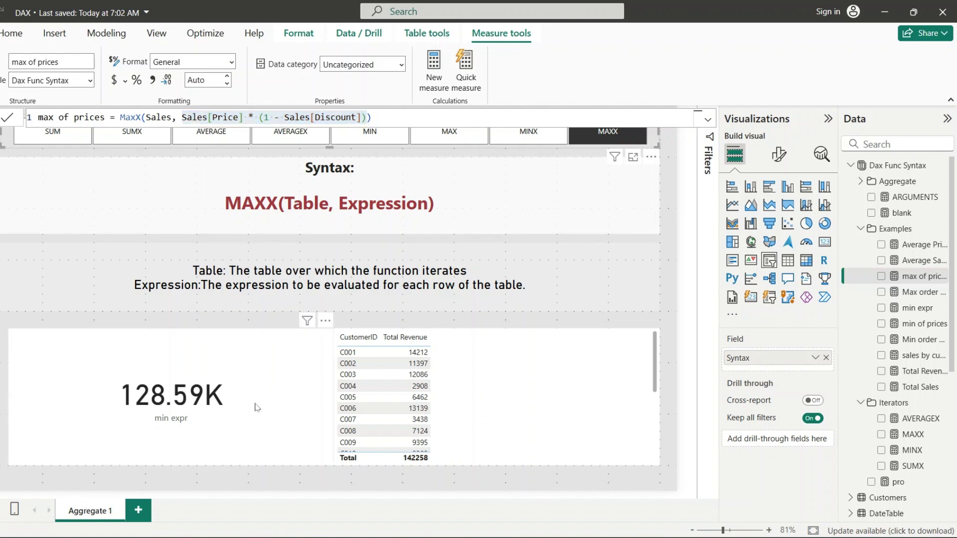
click(826, 358)
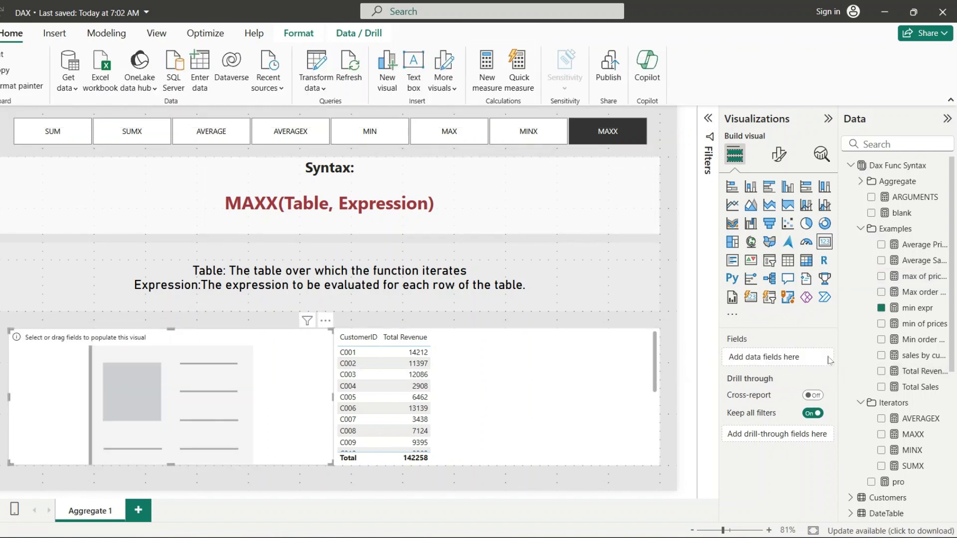
click(881, 278)
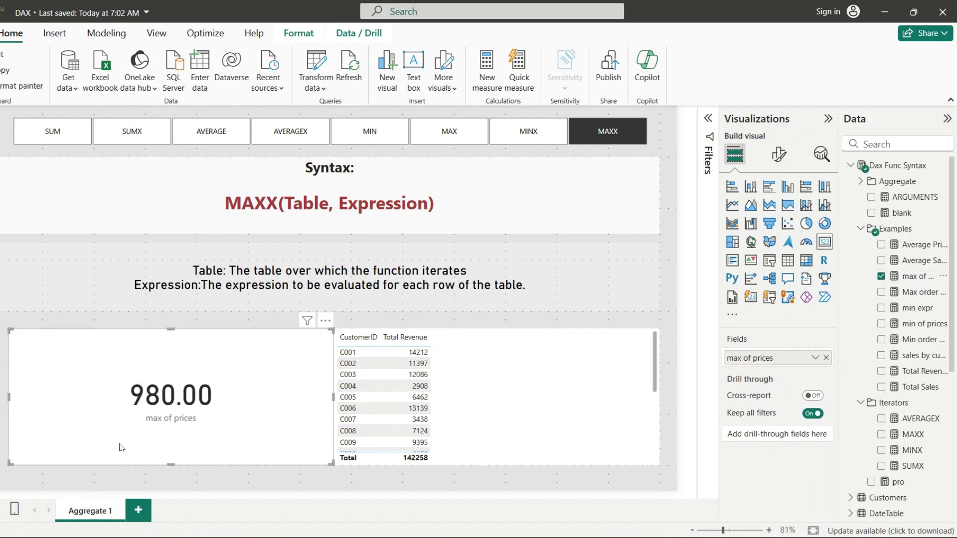
drag(133, 402, 125, 402)
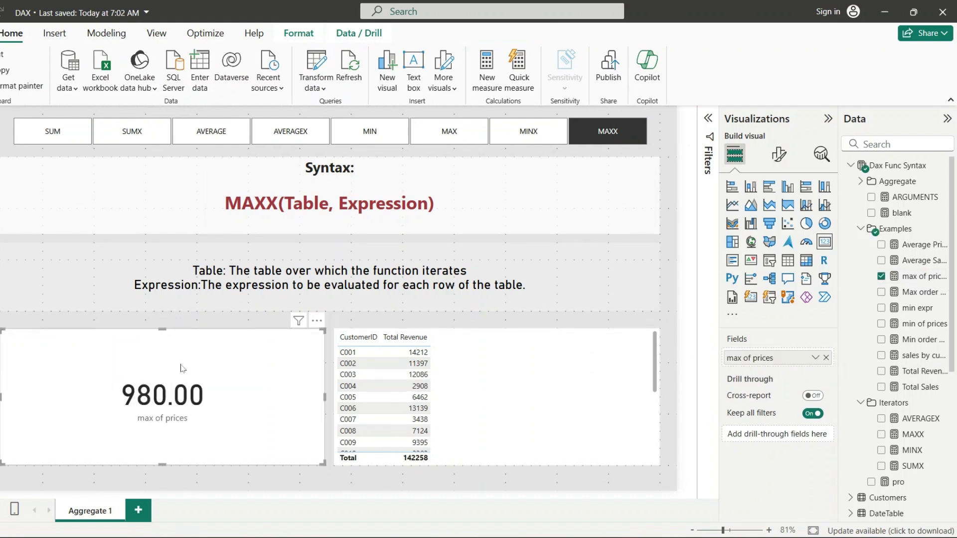